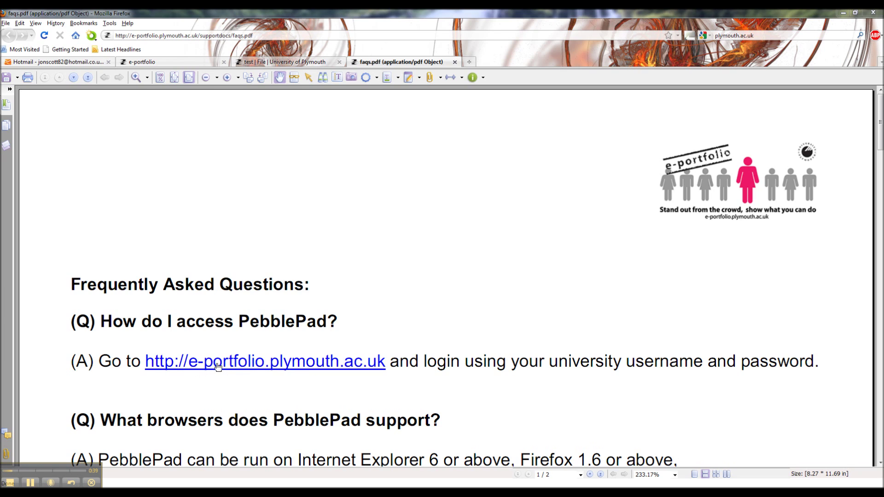
Follow the FAQ's e-portfolio.plymouth.ac.uk link and trust the site so the login page opens
left_click(285, 365)
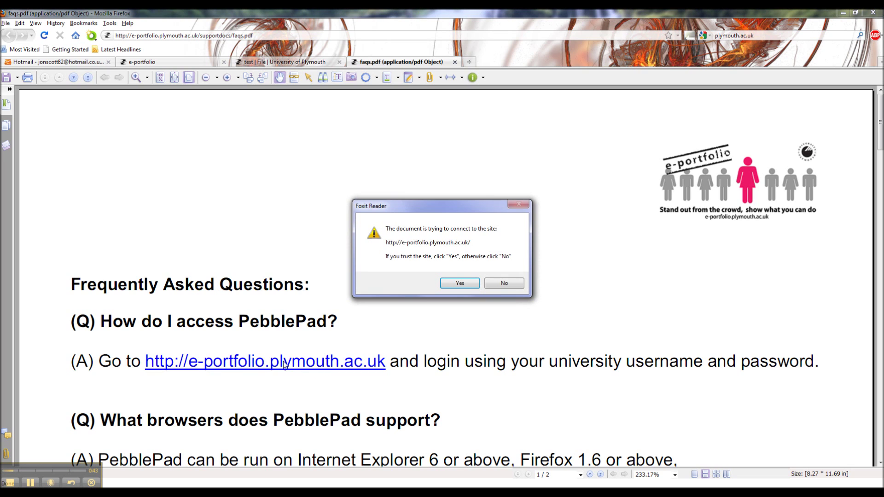
left_click(459, 284)
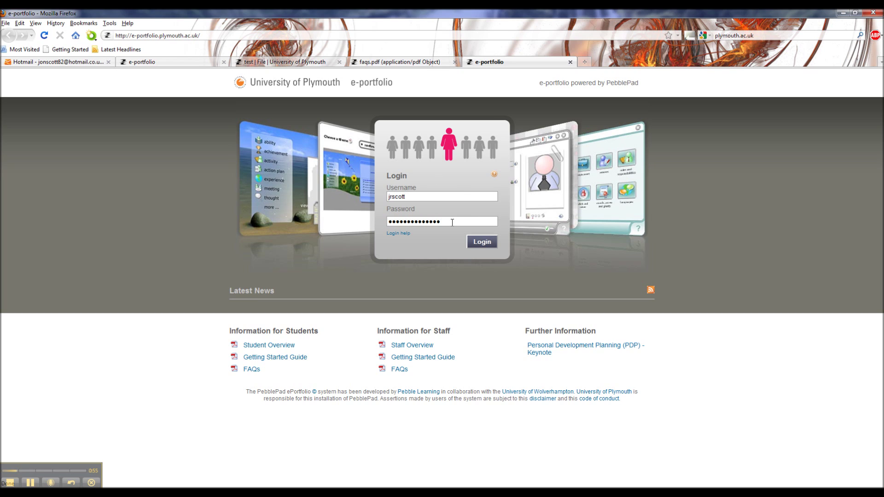
Log in to the PebblePad e-portfolio with the filled-in credentials
left_click(481, 243)
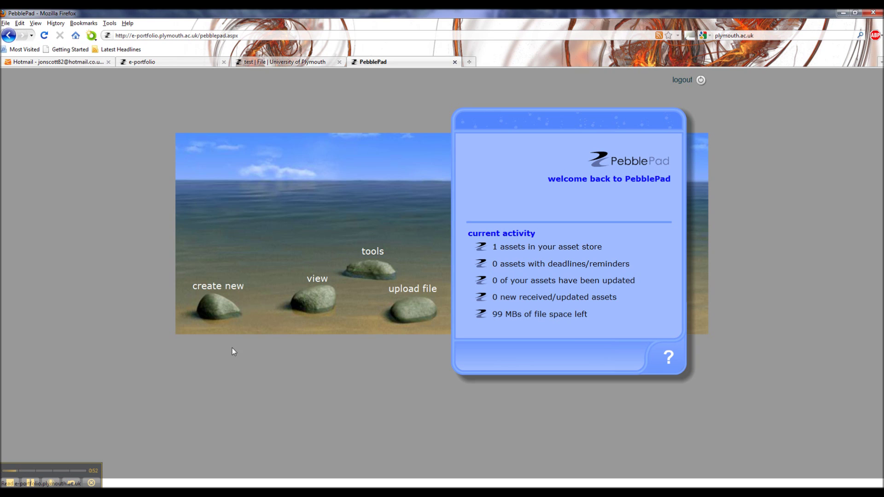
left_click(222, 313)
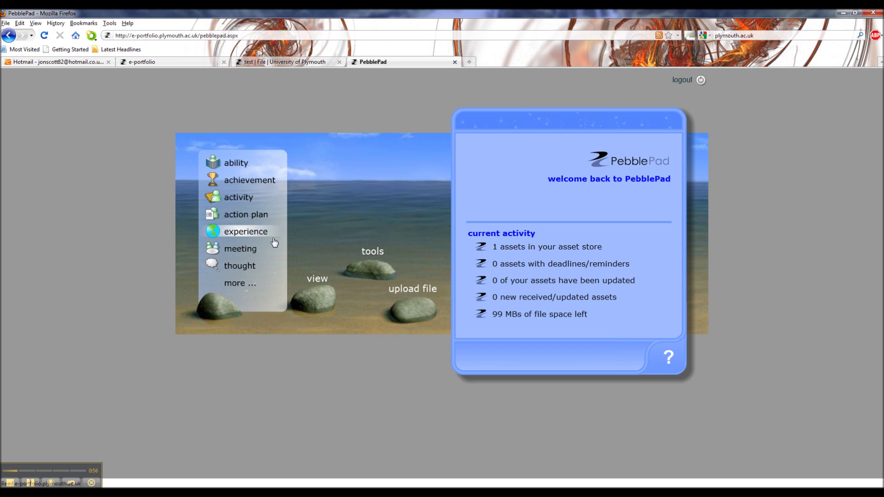
left_click(237, 195)
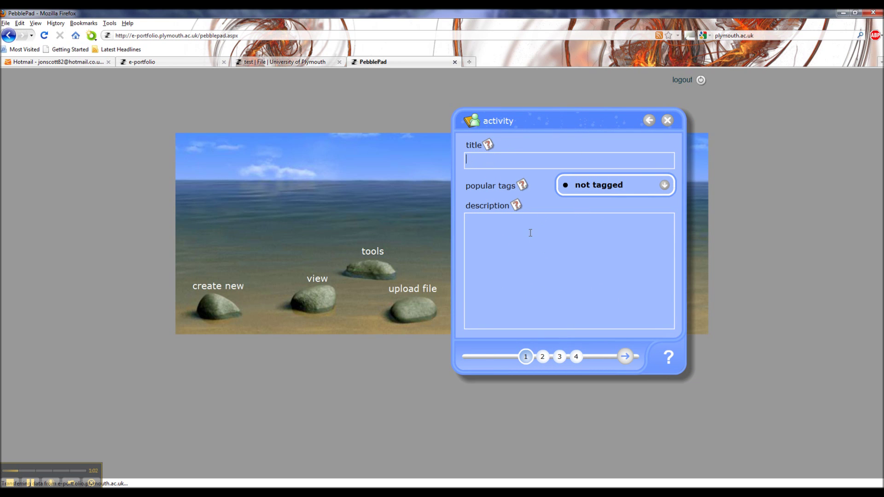
left_click(544, 357)
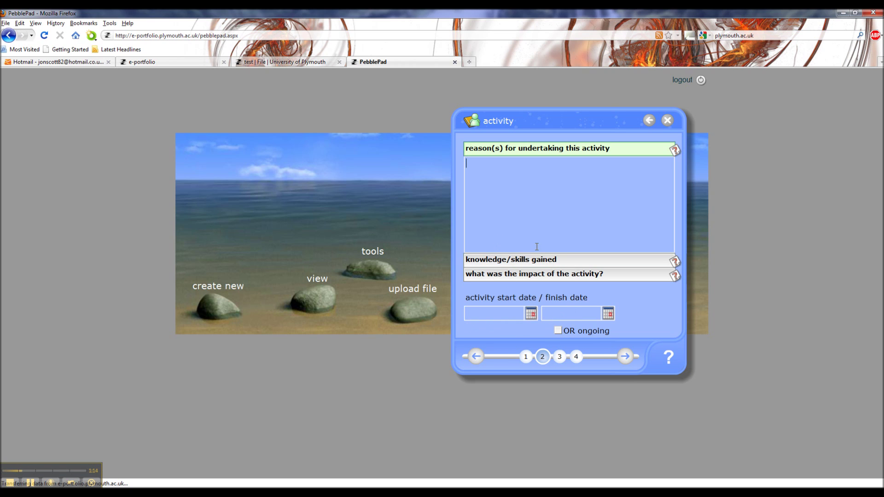
left_click(560, 357)
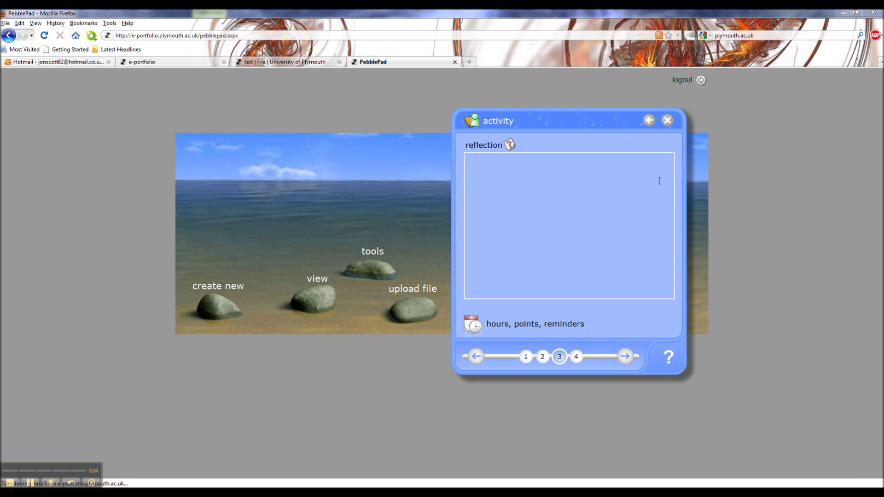
left_click(667, 121)
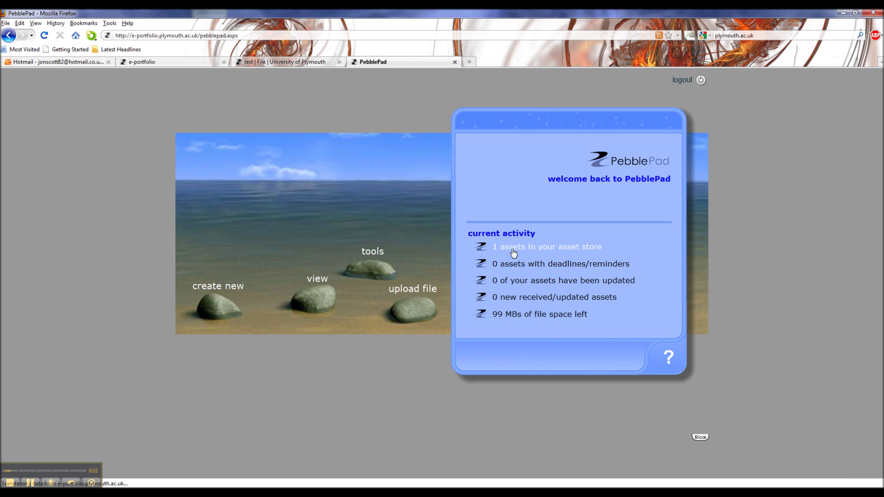
Open the asset 'test' from the asset store and show its 'send to' choices
left_click(513, 249)
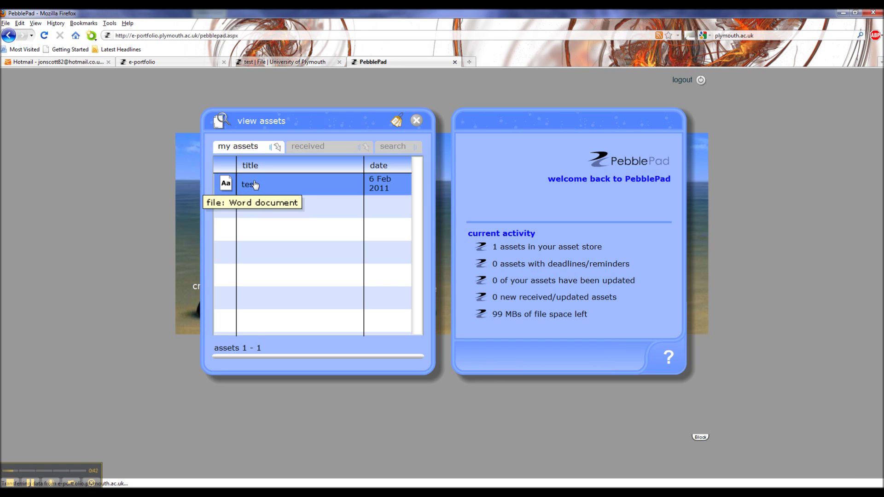
left_click(254, 189)
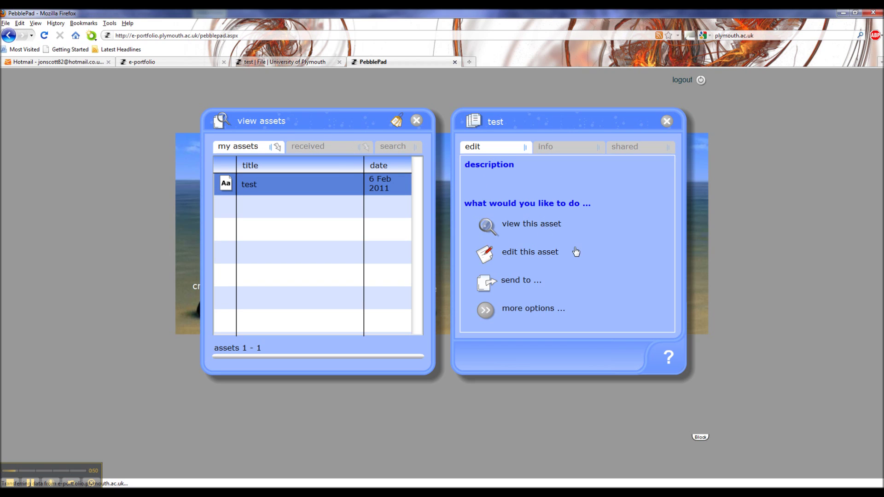
left_click(512, 283)
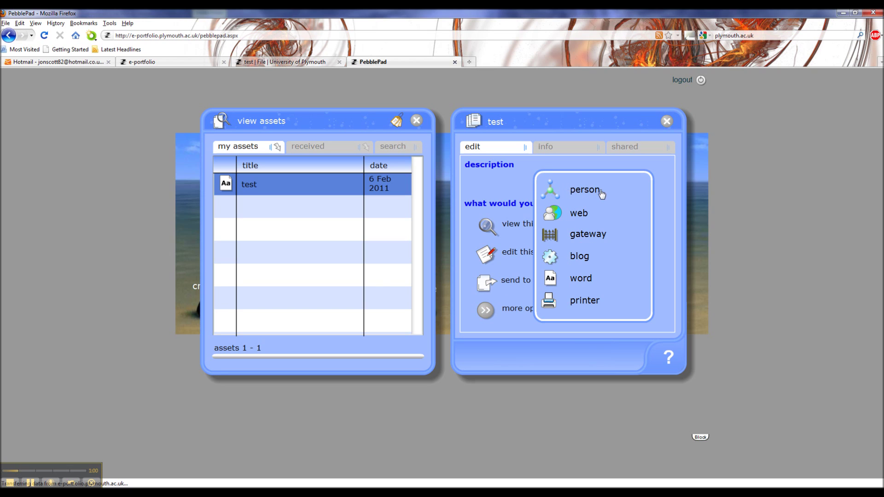
Choose to send 'test' to a person, showing the community contacts and empty sharees list
left_click(585, 193)
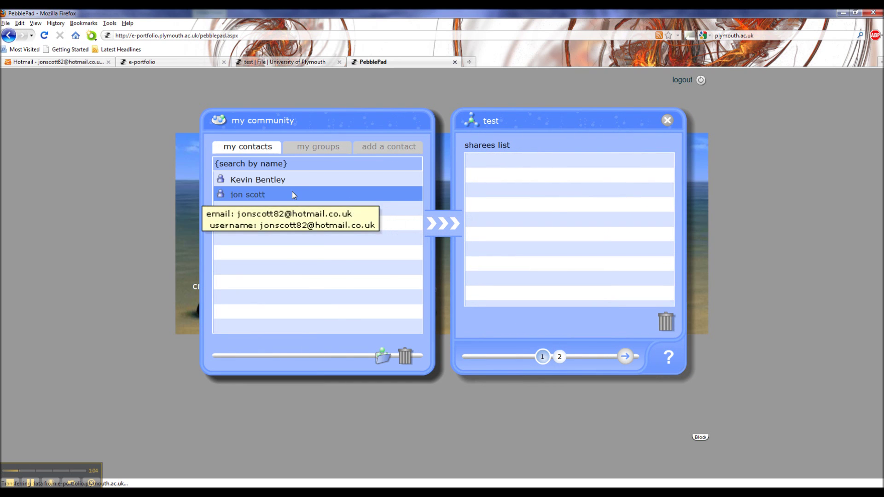
mouse_move(294, 178)
mouse_move(300, 200)
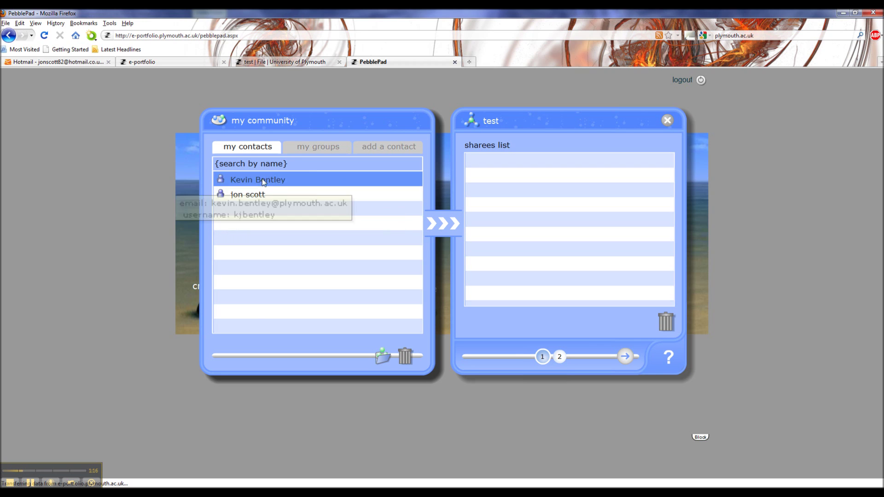
Search PebblePad users by the contact's first and family name and select the matching user
left_click(373, 148)
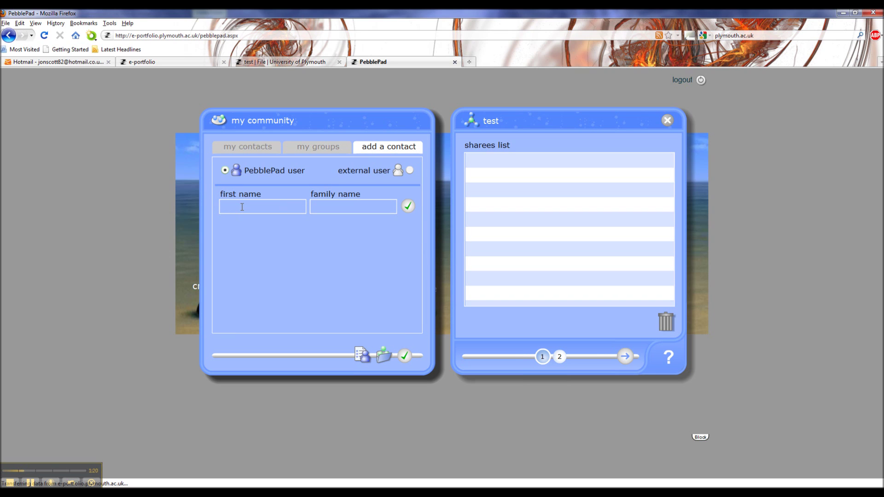
left_click(333, 205)
left_click(409, 207)
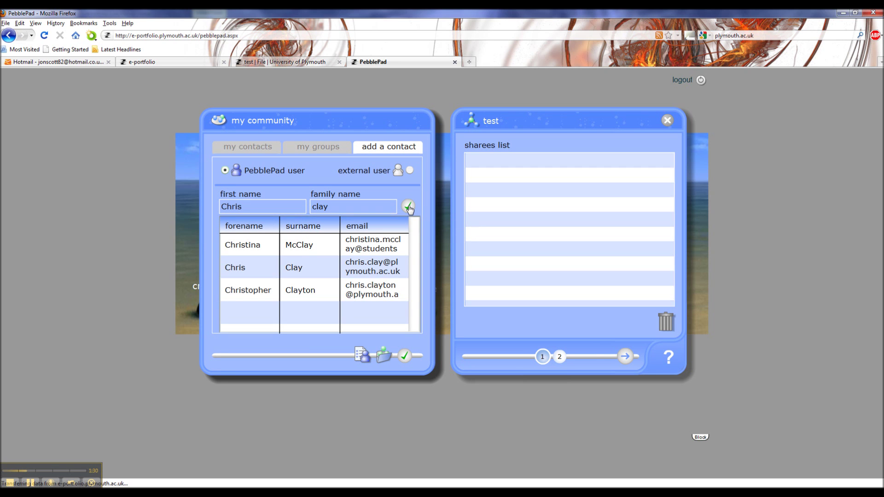
left_click(286, 275)
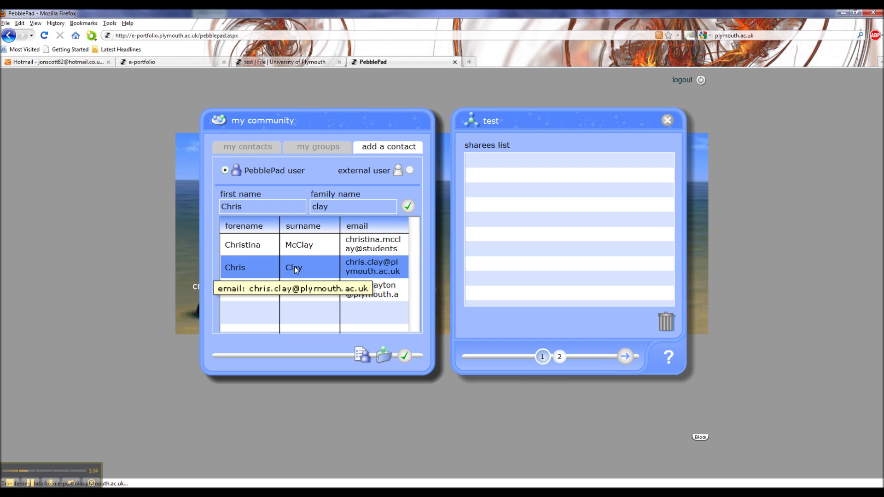
Add the chosen user as a contact and sharee, then select them in the sharees list
left_click(405, 360)
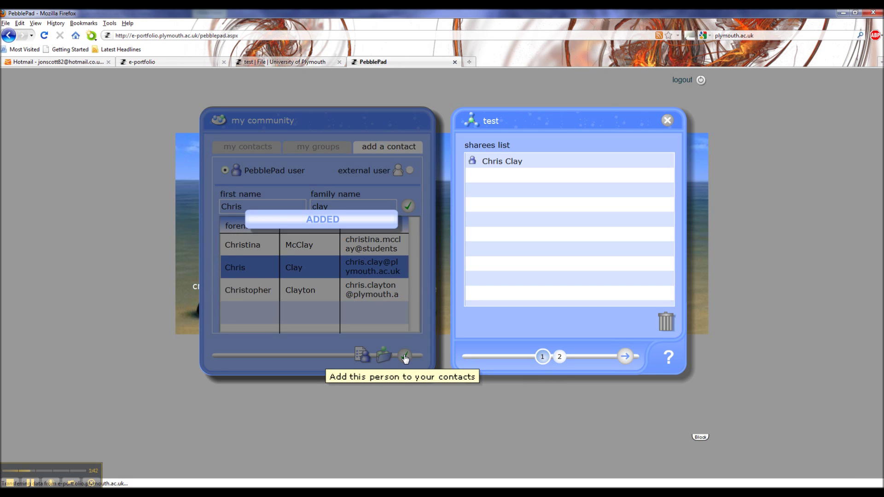
left_click(500, 167)
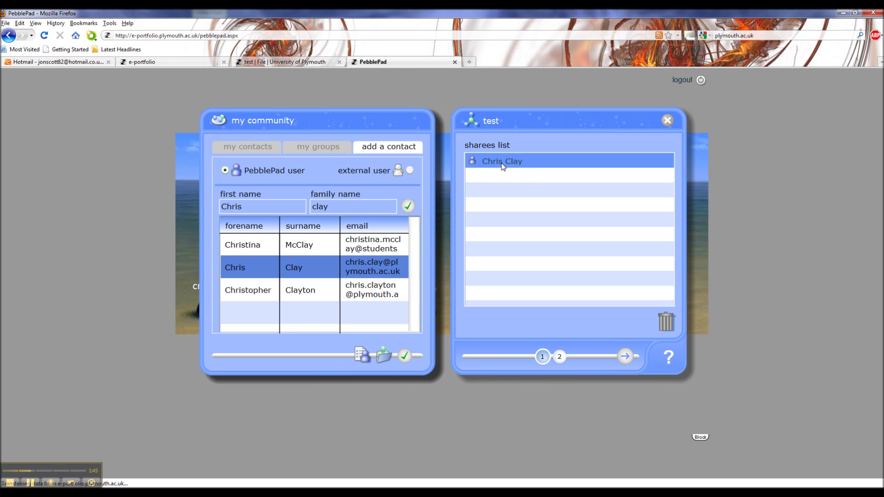
left_click(560, 356)
left_click(543, 357)
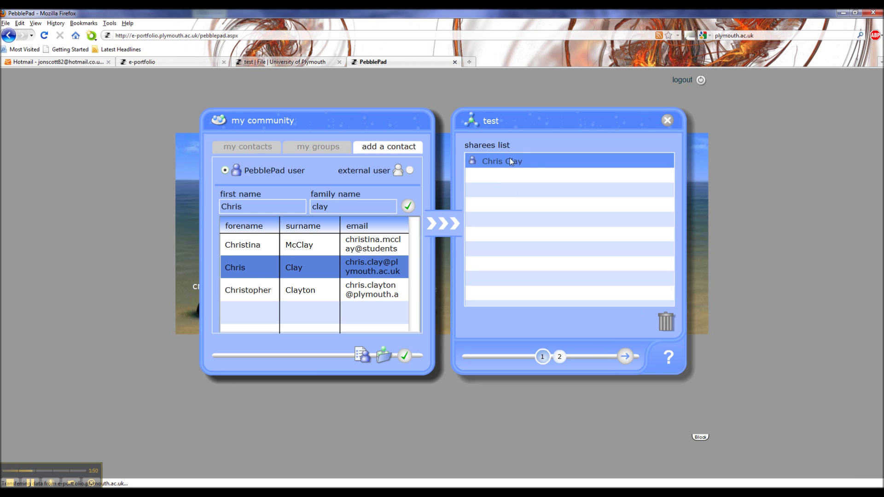
Give the sharee the grade/feedback permission, leaving comment unticked, and share 'test'
left_click(559, 356)
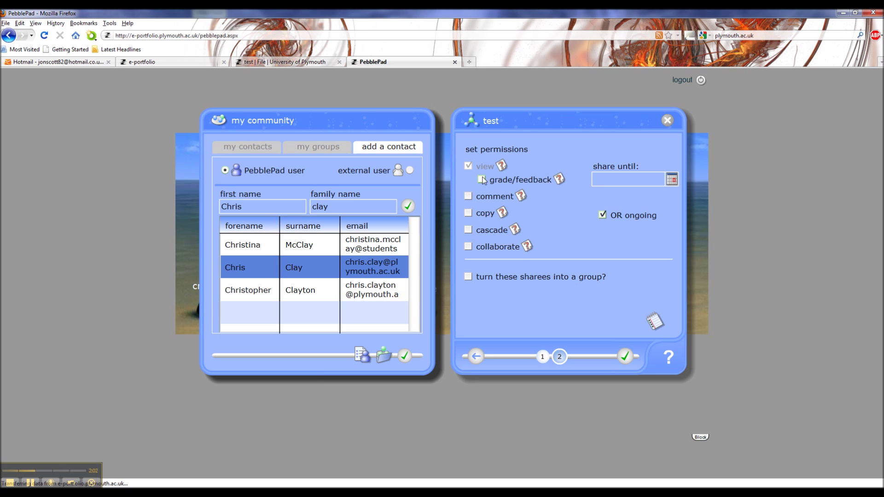
left_click(483, 179)
mouse_move(522, 199)
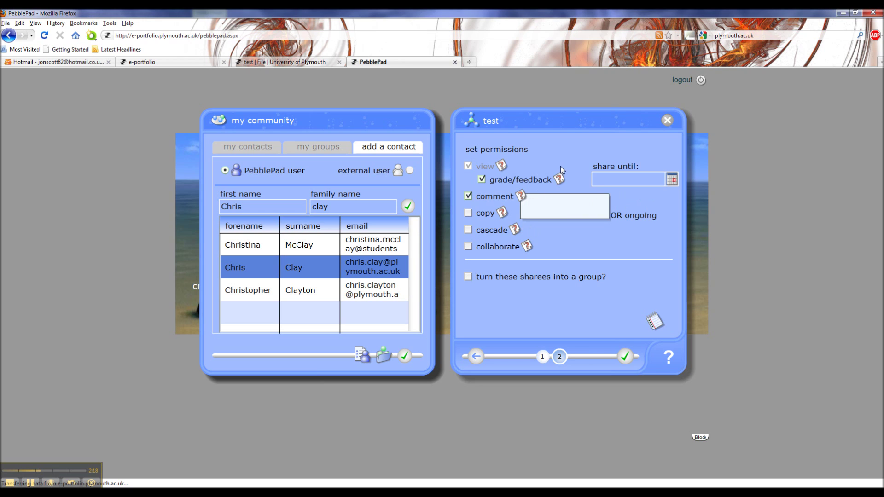
left_click(468, 197)
left_click(483, 180)
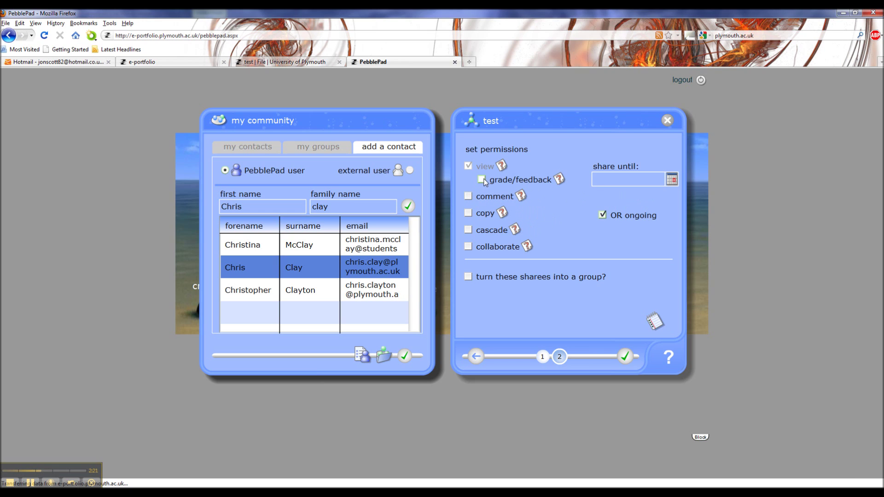
left_click(542, 357)
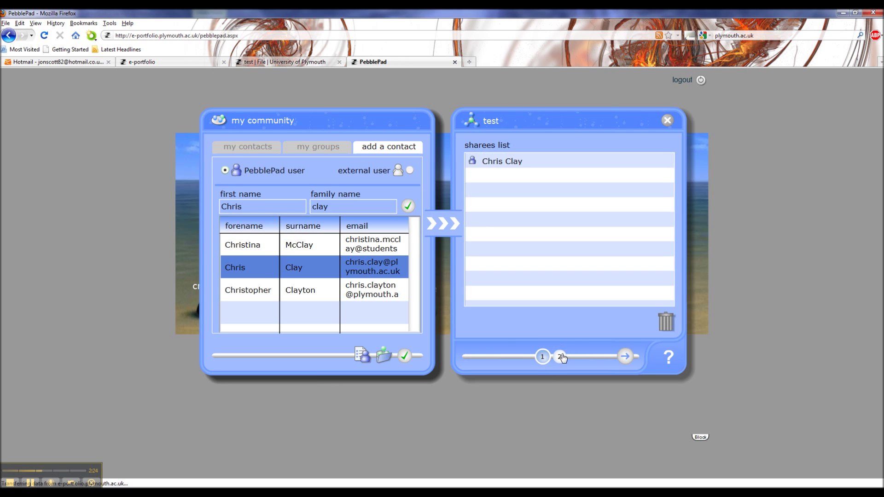
left_click(559, 357)
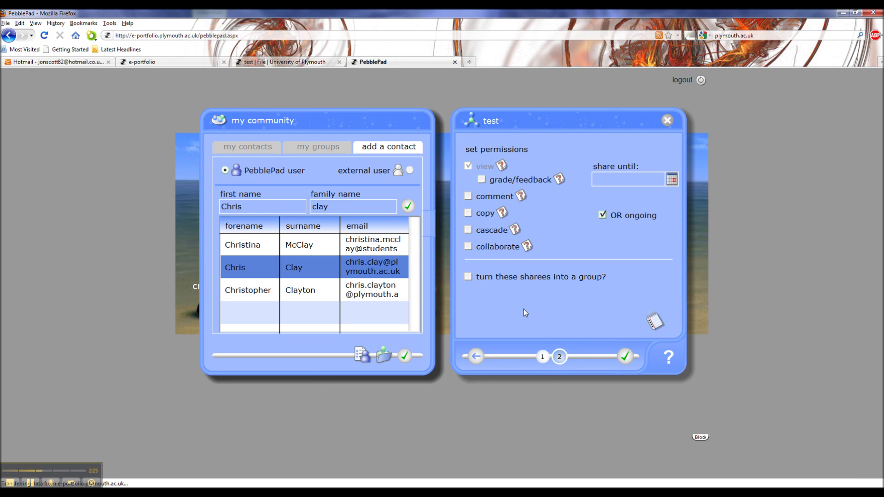
left_click(482, 179)
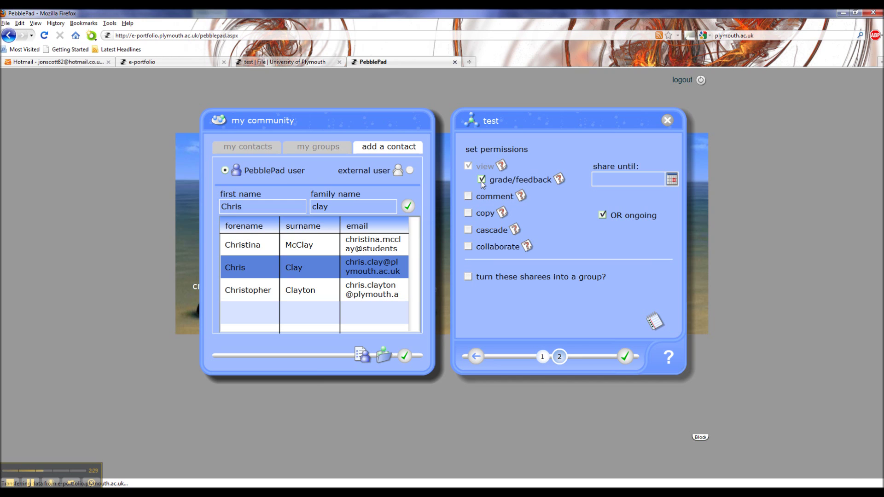
left_click(626, 357)
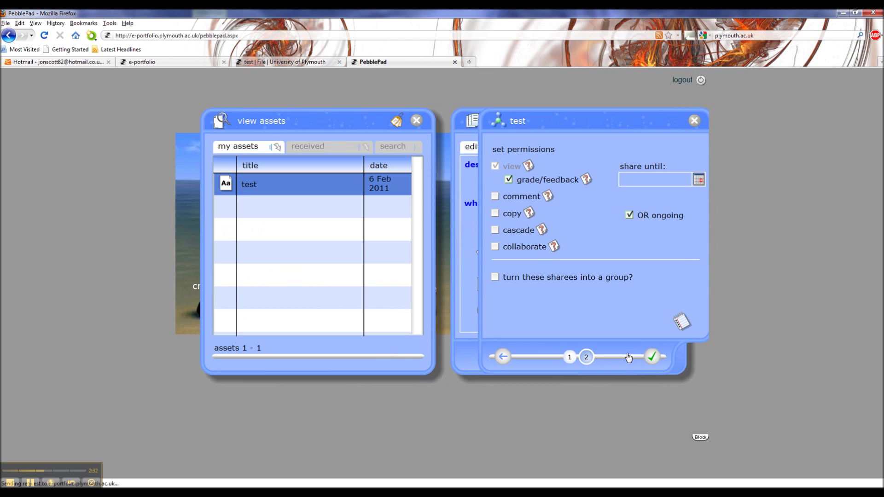